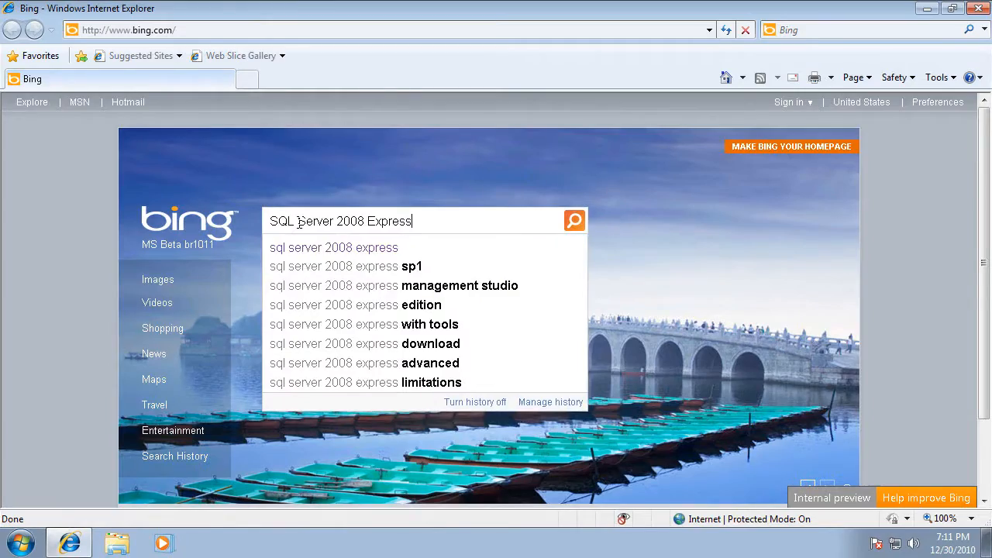
# Search for SQL Server 2008 Express and open the other installation options from the SQL Server 2008 R2 Express overview page
pyautogui.press('Return')
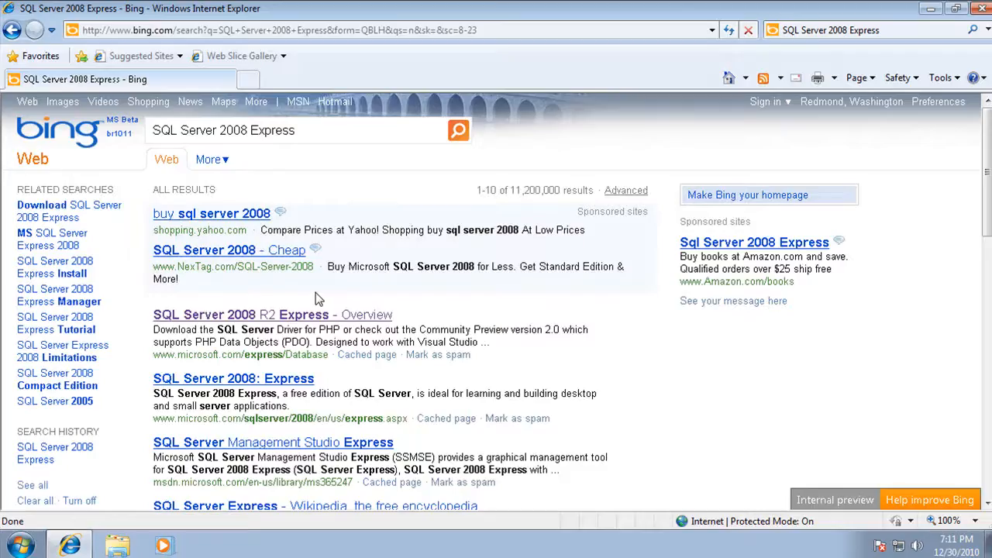
pyautogui.click(245, 319)
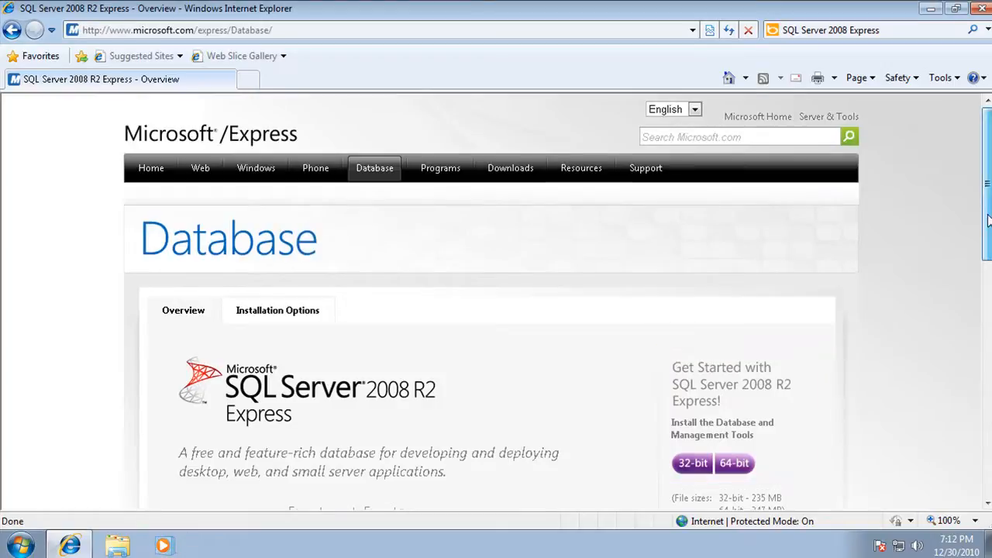
pyautogui.scroll(-3, 496, 303)
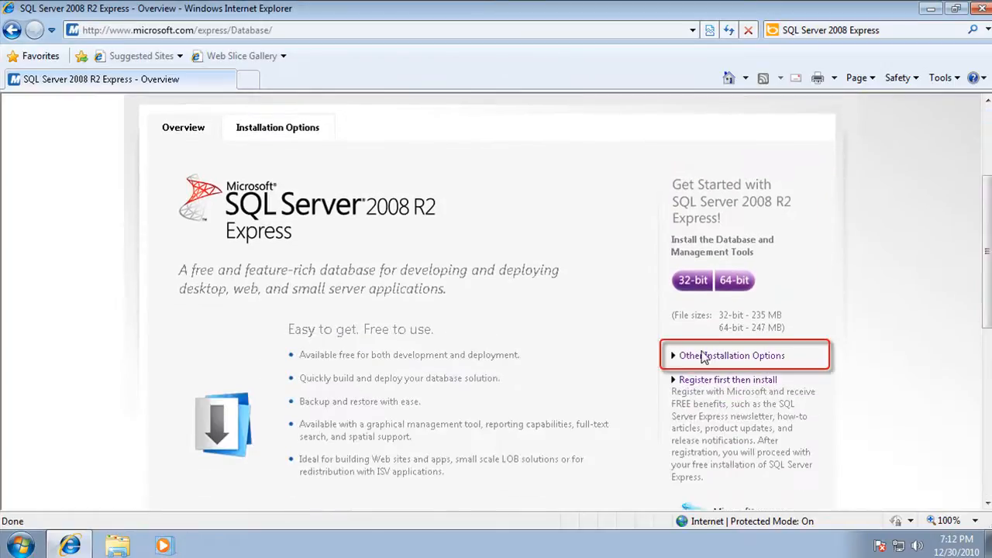
pyautogui.click(703, 362)
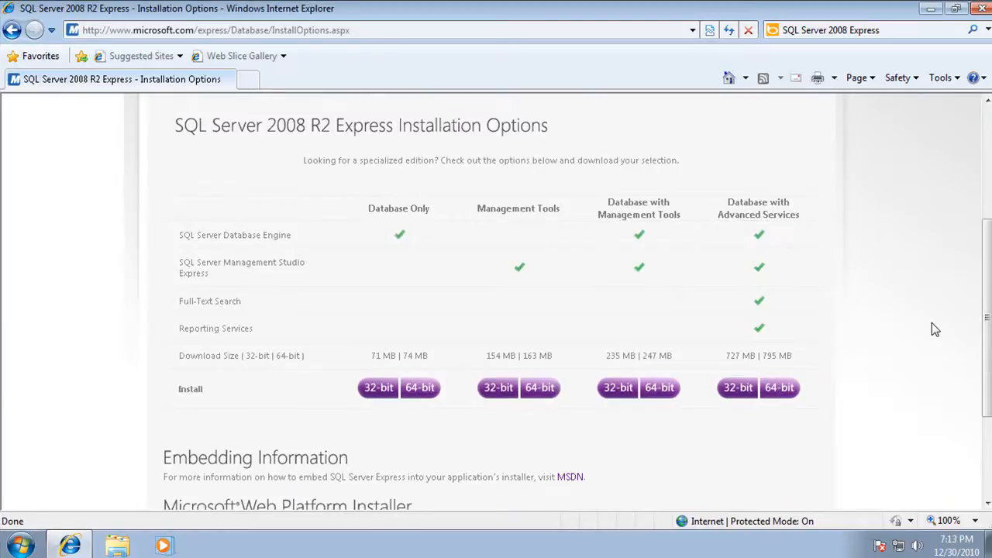
# Launch the Web Platform Installer, review its Frameworks and Runtimes and Database packages, and exit without installing
pyautogui.scroll(-2, 932, 323)
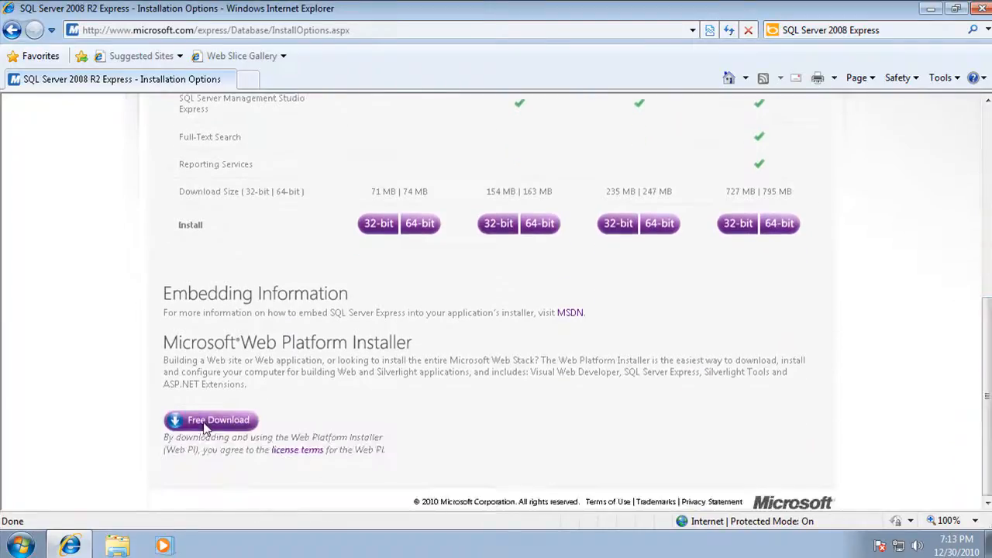
pyautogui.click(207, 425)
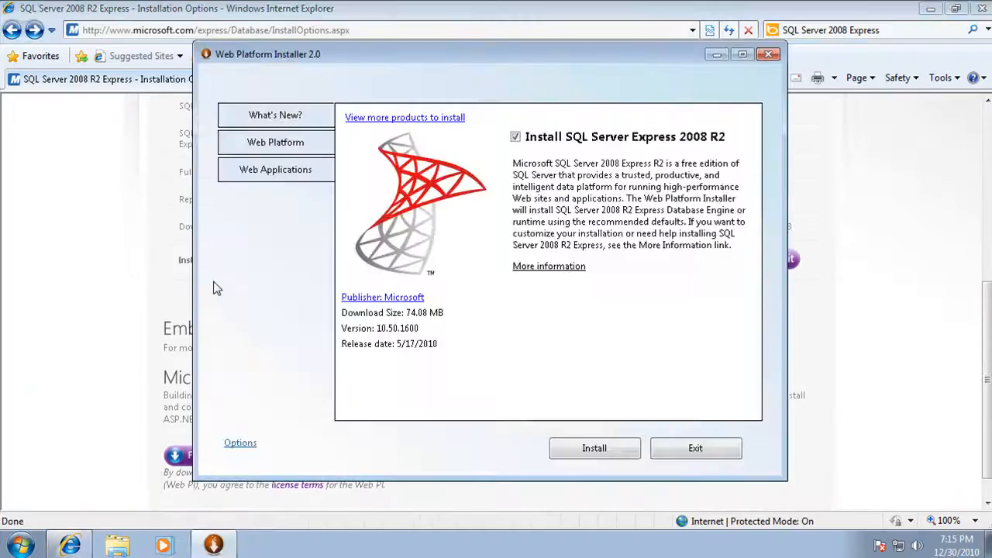
pyautogui.click(266, 150)
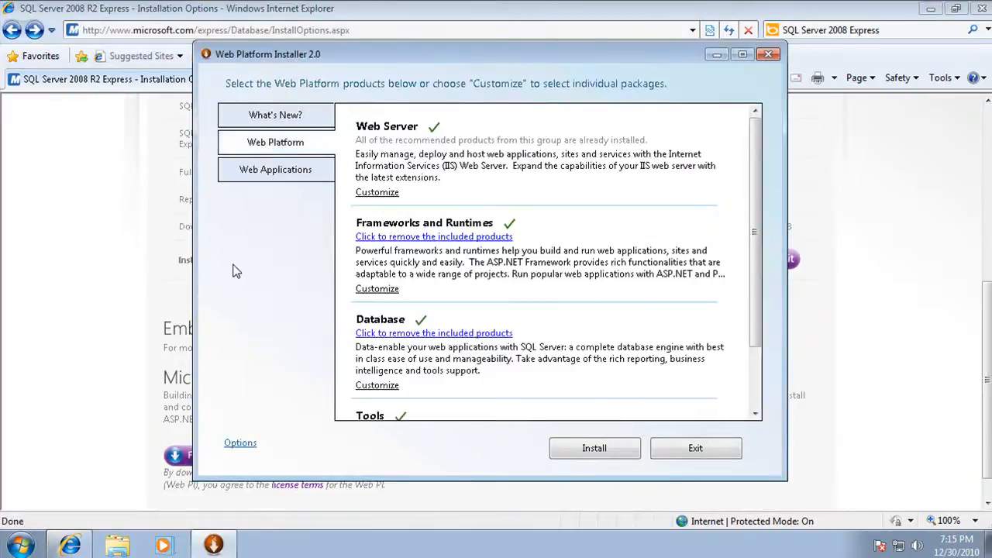
pyautogui.click(371, 291)
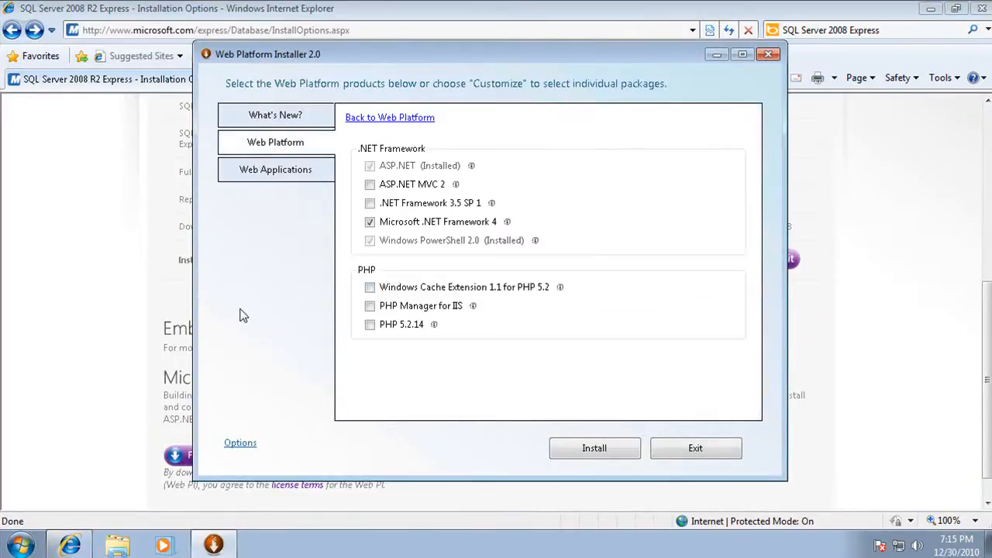
pyautogui.click(372, 119)
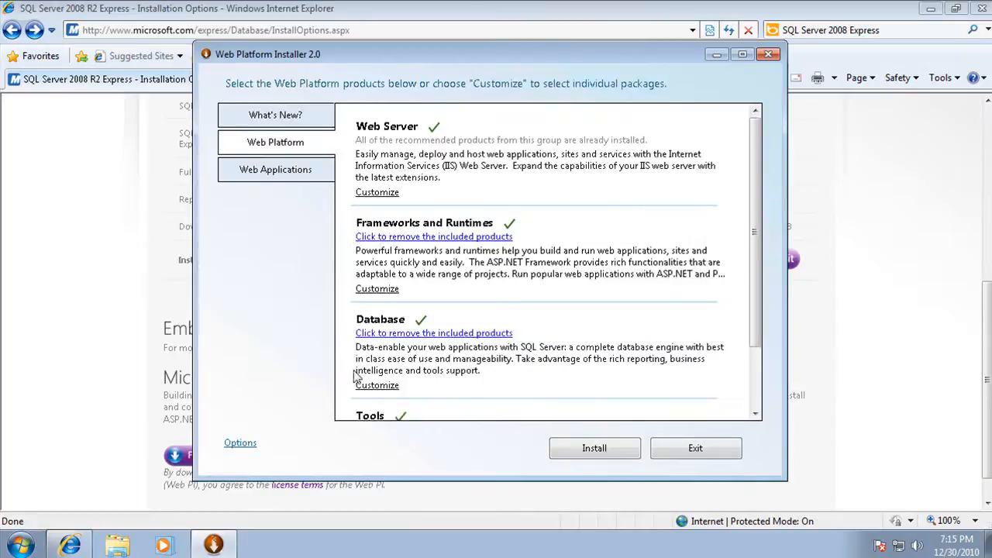
pyautogui.click(377, 386)
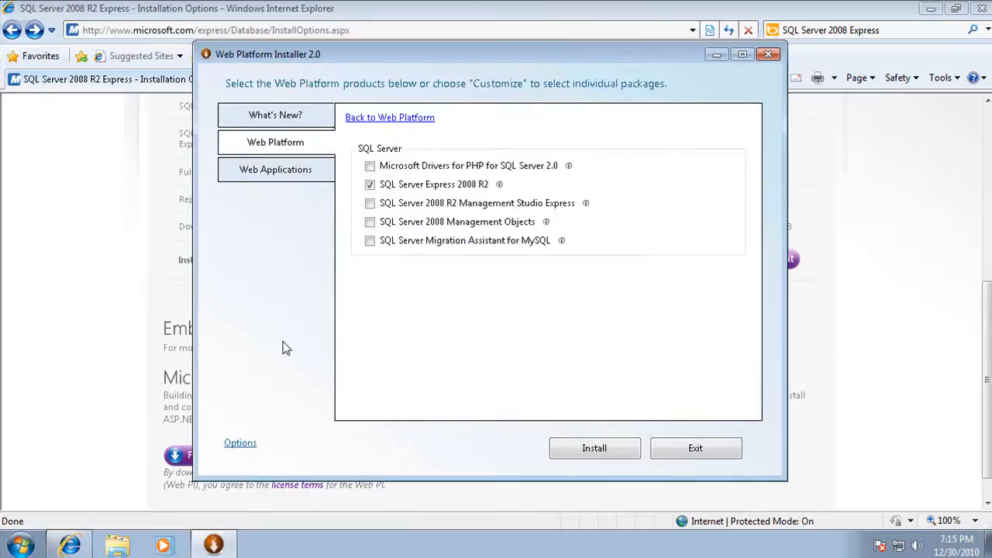
pyautogui.click(370, 203)
pyautogui.click(369, 119)
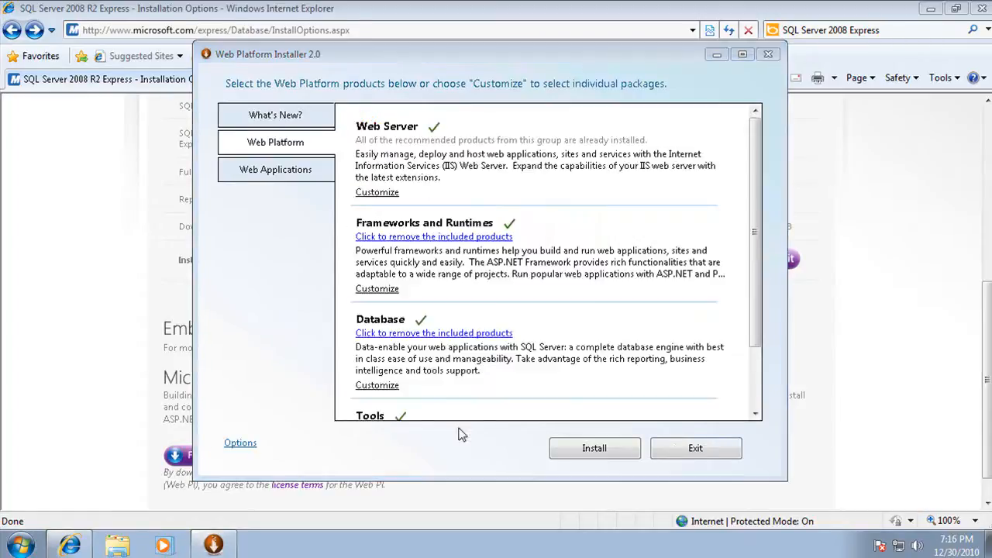
pyautogui.click(676, 452)
# Check the computer's System page in Control Panel and start the English 64-bit download of Database with Management Tools
pyautogui.scroll(3, 936, 439)
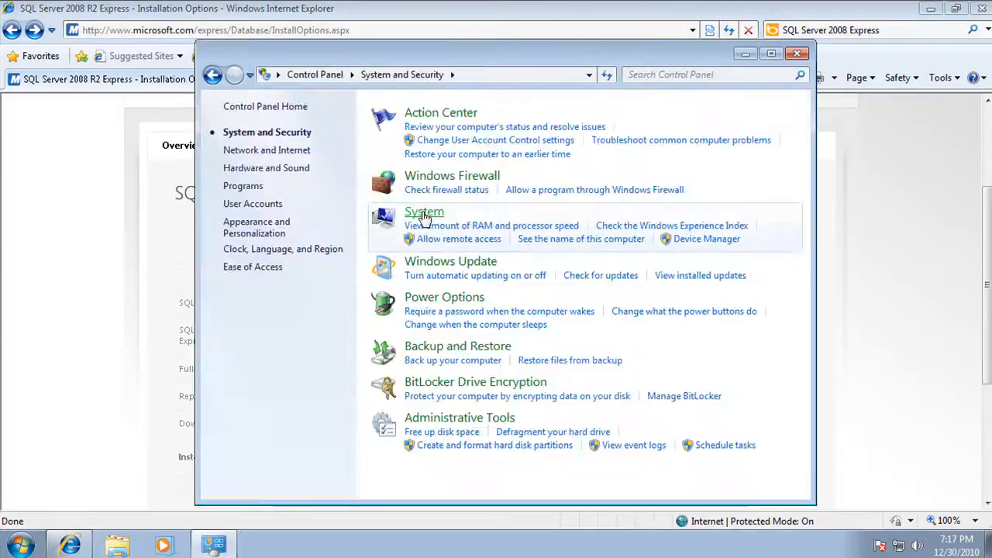
pyautogui.click(421, 214)
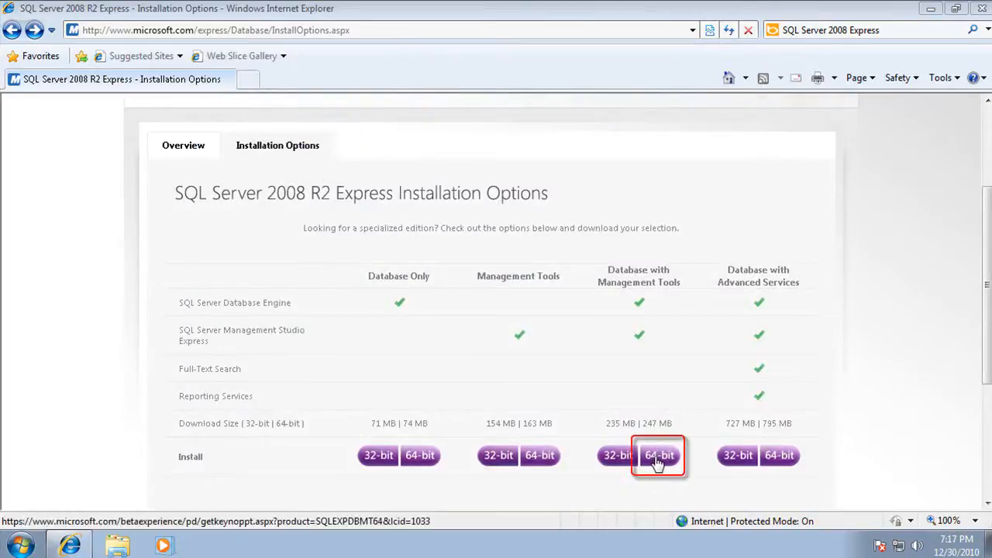
pyautogui.click(659, 456)
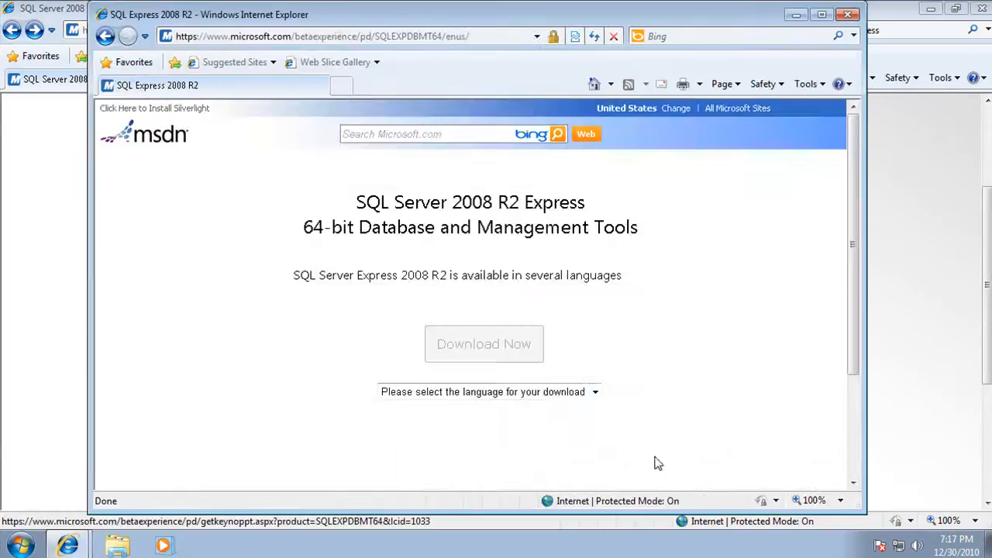
pyautogui.click(596, 393)
pyautogui.click(581, 445)
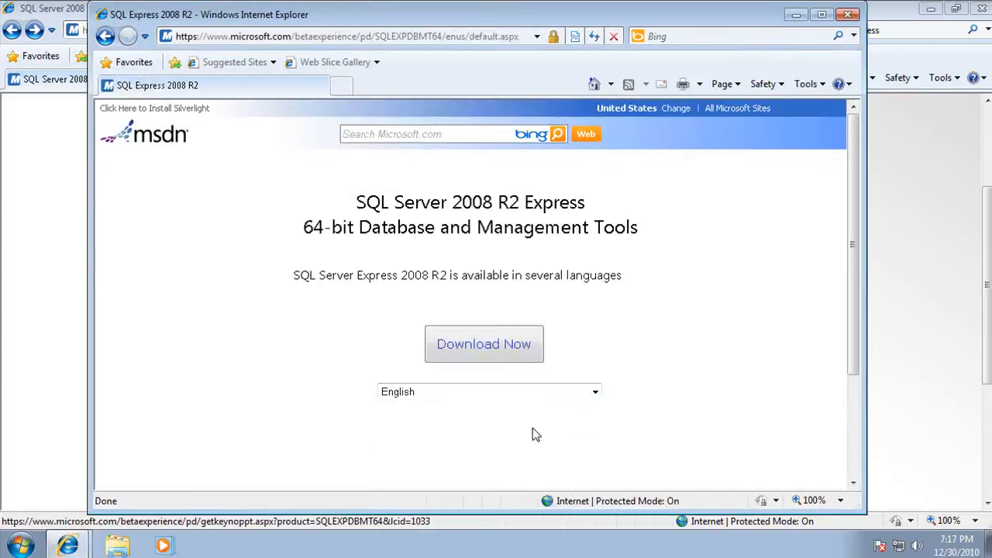
pyautogui.click(490, 349)
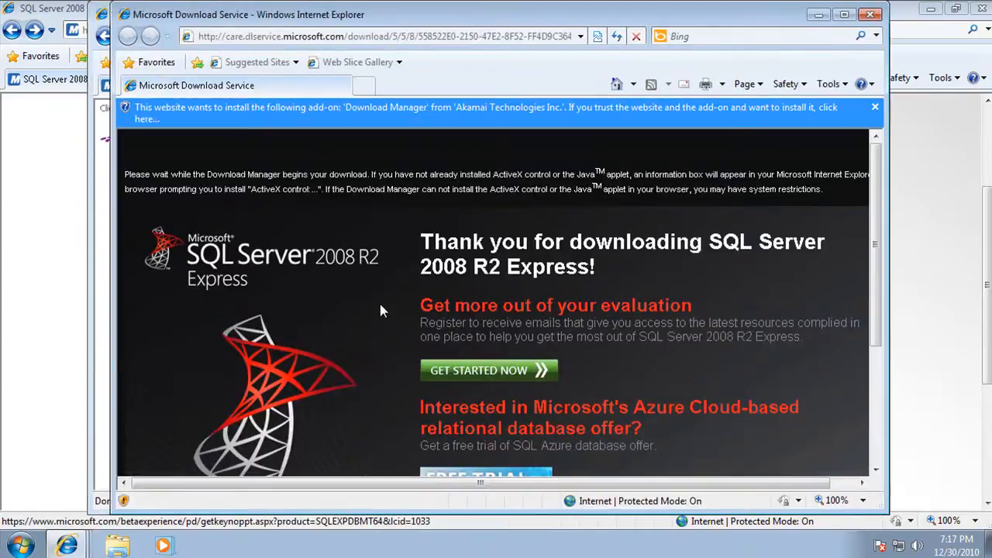
# Install the Download Manager add-on for all users and save SQLEXPRWT_x64_ENU to the Desktop
pyautogui.click(373, 117)
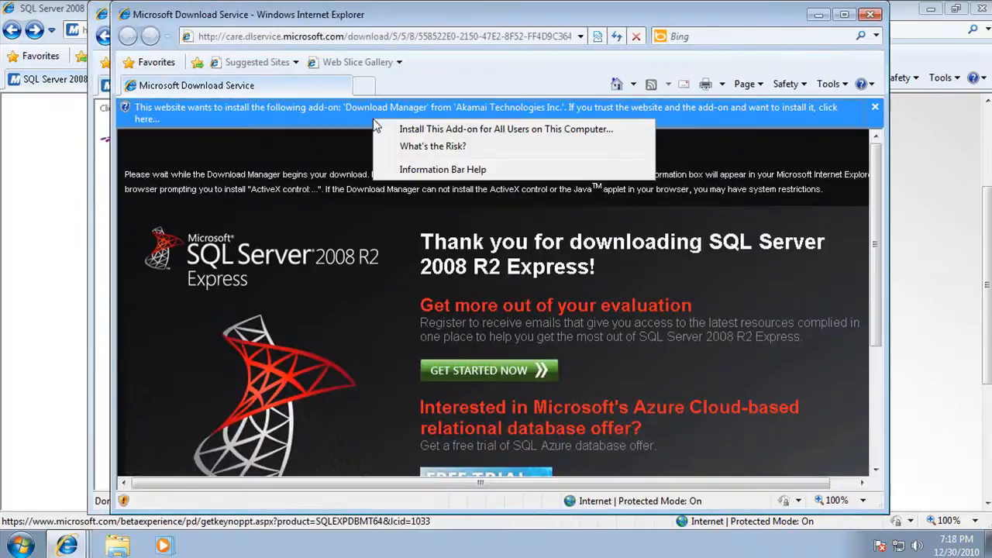
pyautogui.click(419, 126)
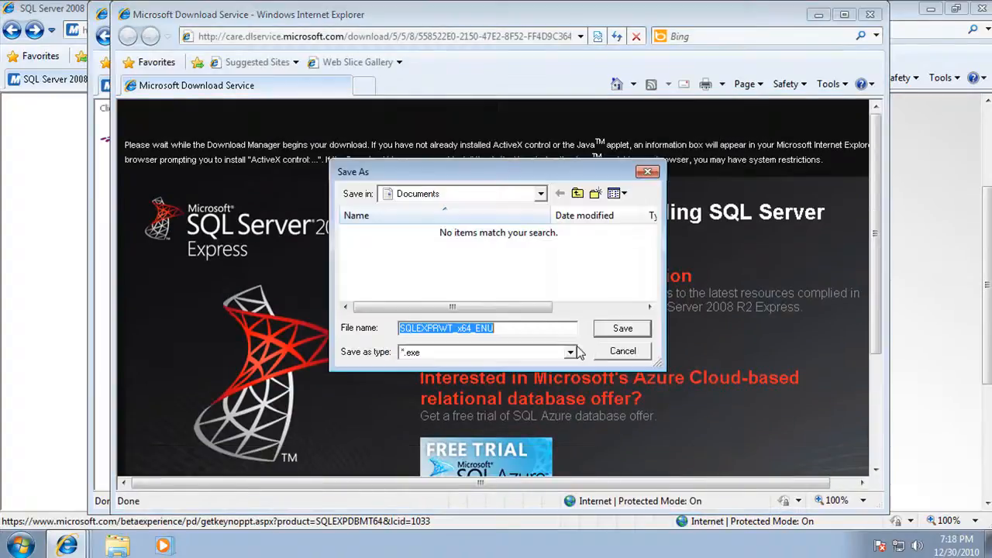
pyautogui.click(541, 194)
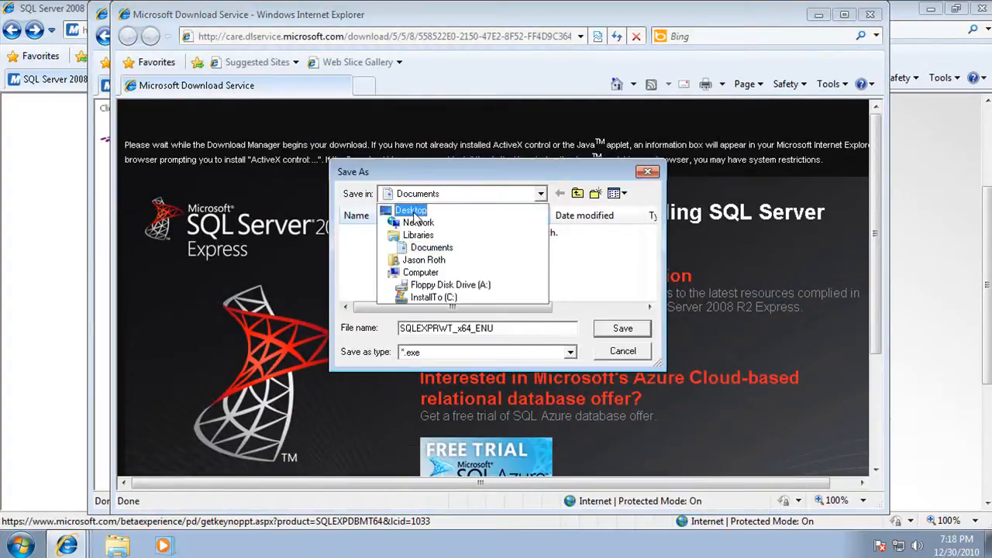
pyautogui.click(415, 214)
pyautogui.click(624, 328)
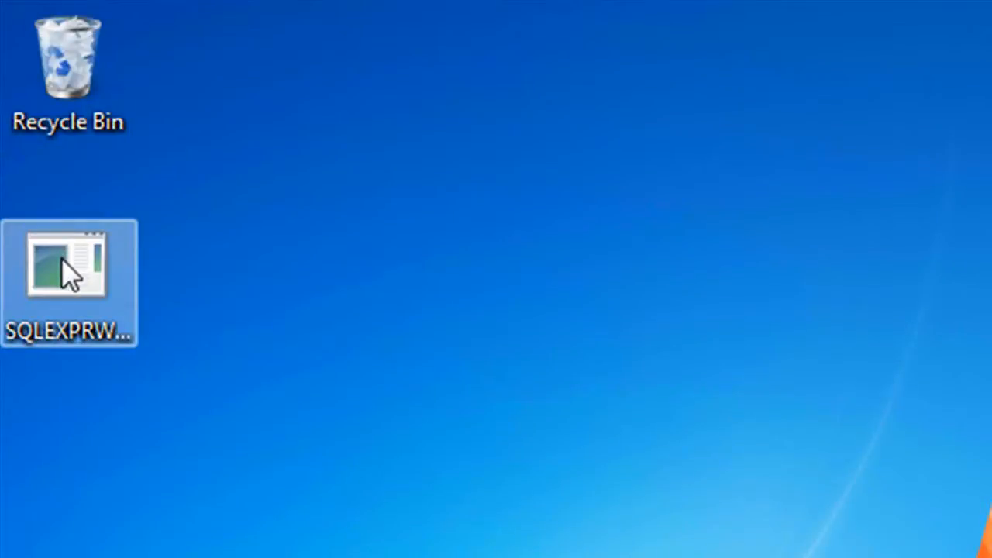
# Run the downloaded SQL Server setup file from the desktop and agree to enable the .NET Framework Core role
pyautogui.doubleClick(61, 258)
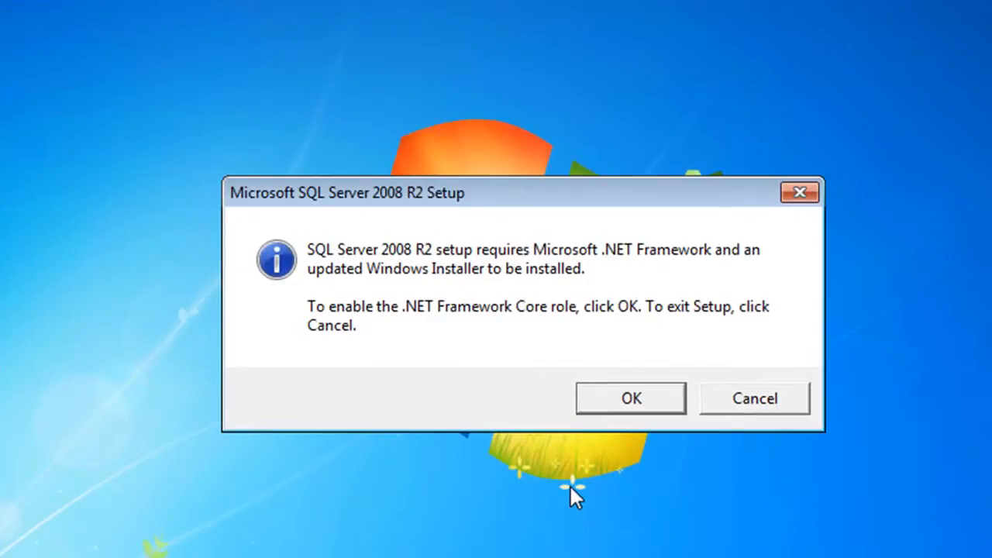
pyautogui.click(631, 399)
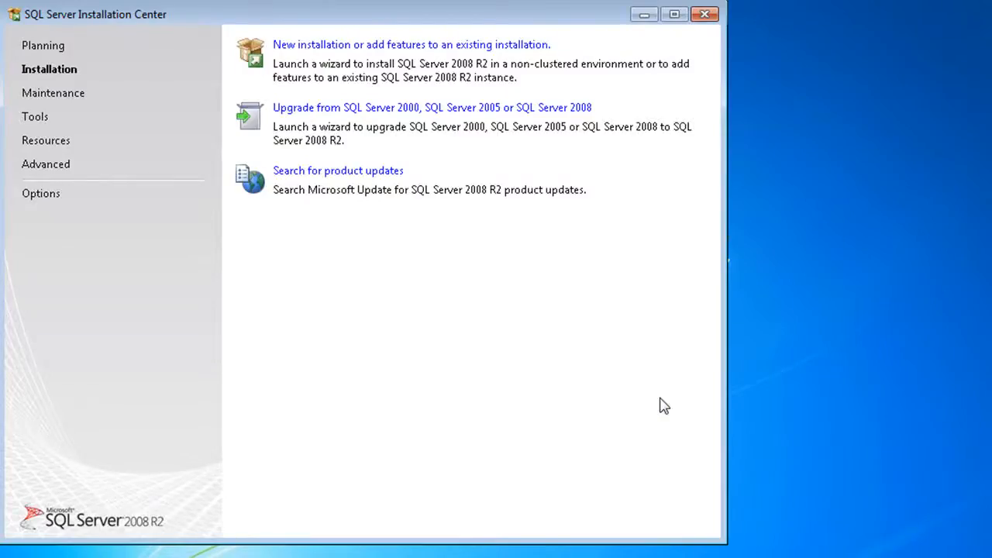
# Review the Planning, Tools and Maintenance options of the SQL Server Installation Center and return to the Installation options
pyautogui.click(35, 48)
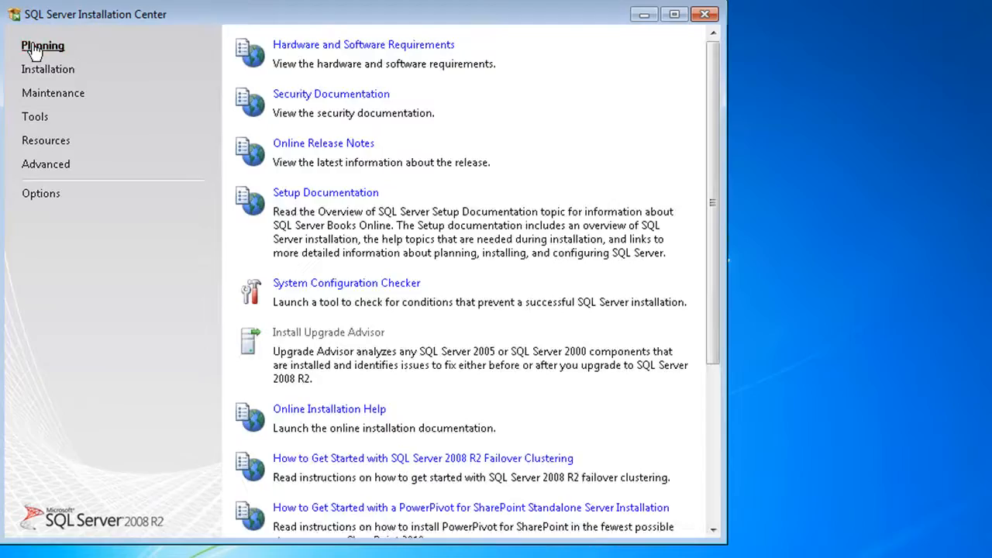
pyautogui.click(34, 118)
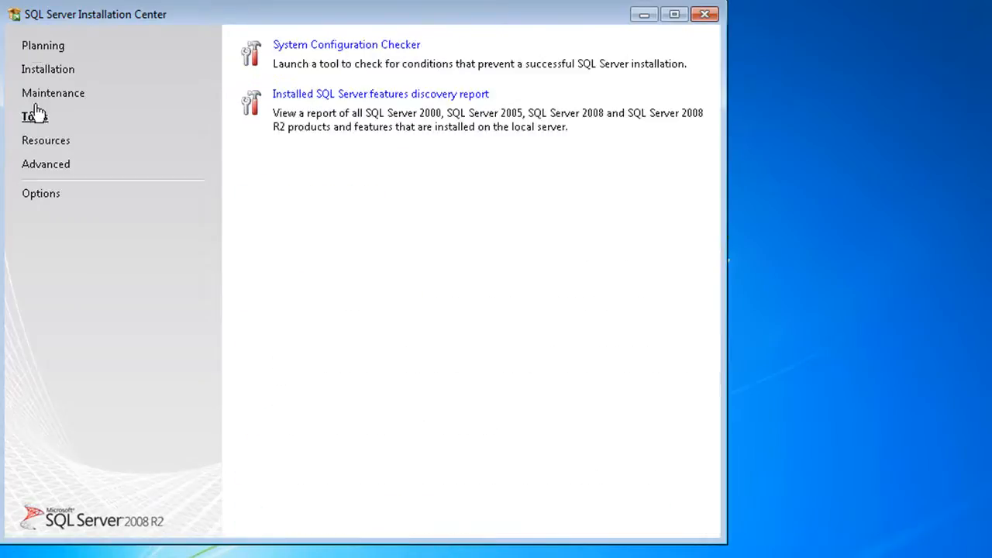
pyautogui.click(39, 99)
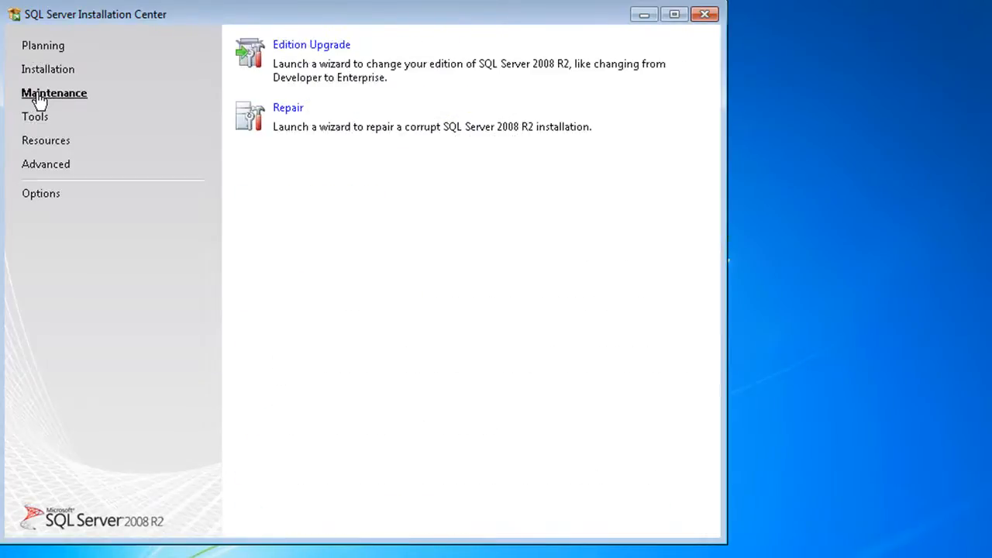
pyautogui.click(33, 72)
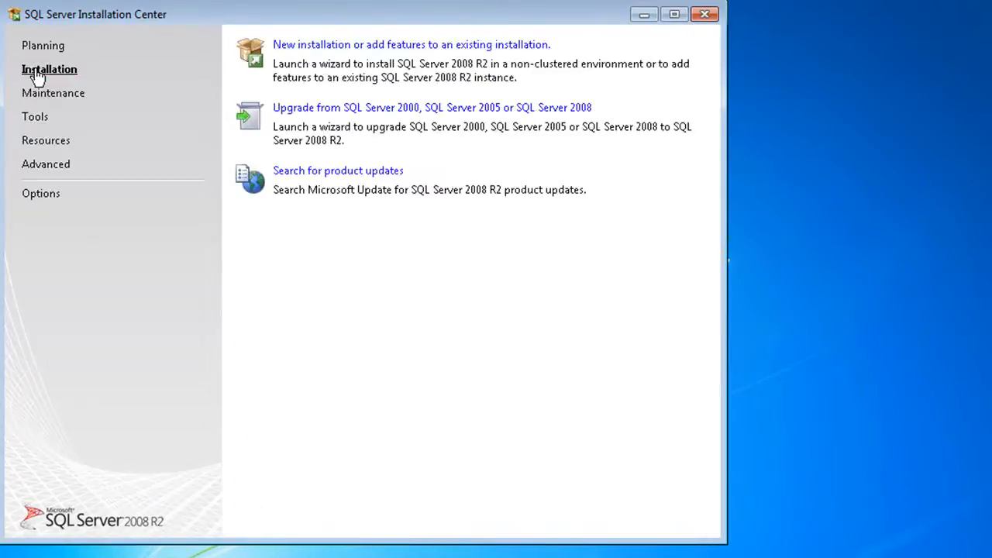
# Start a new SQL Server installation, accept the license terms and continue to the setup support rules
pyautogui.click(333, 49)
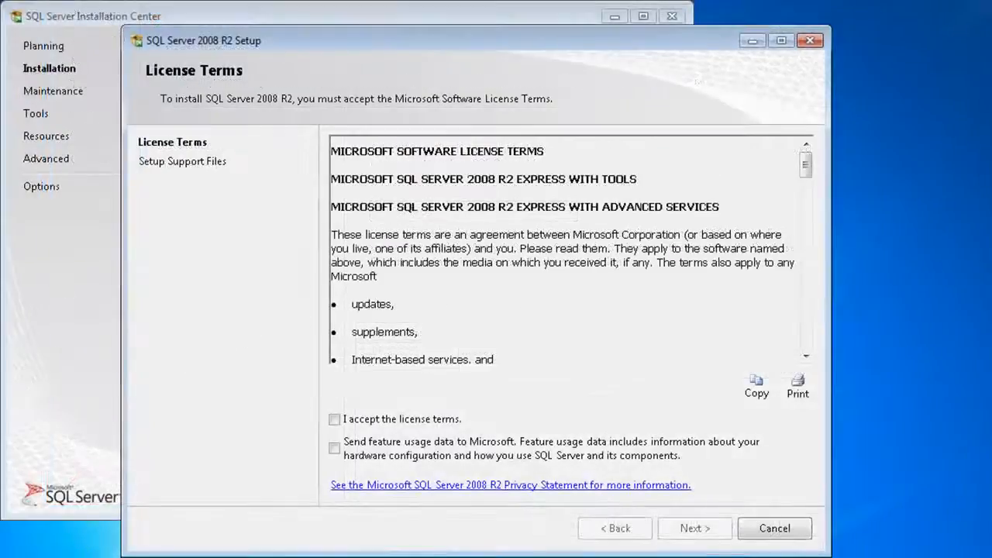
pyautogui.click(334, 419)
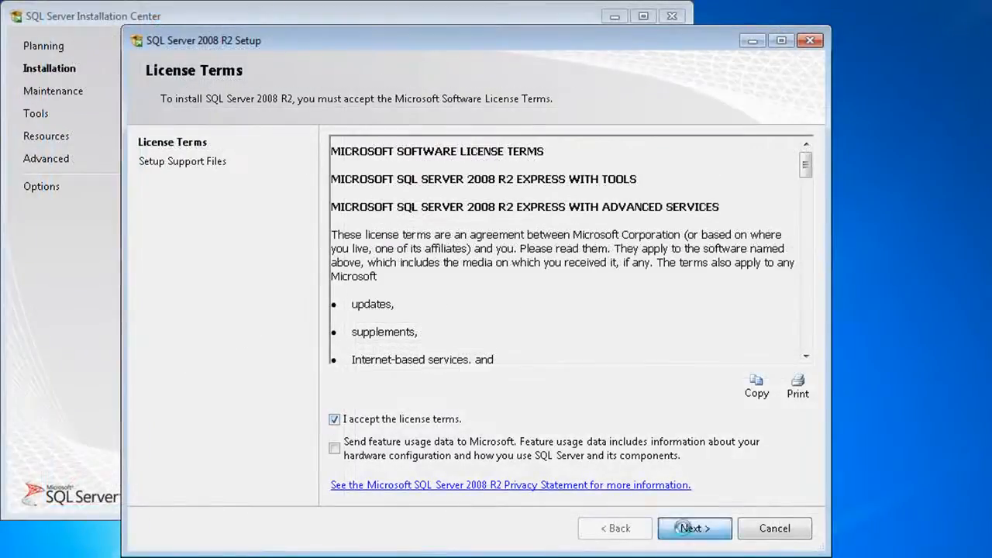
pyautogui.click(693, 528)
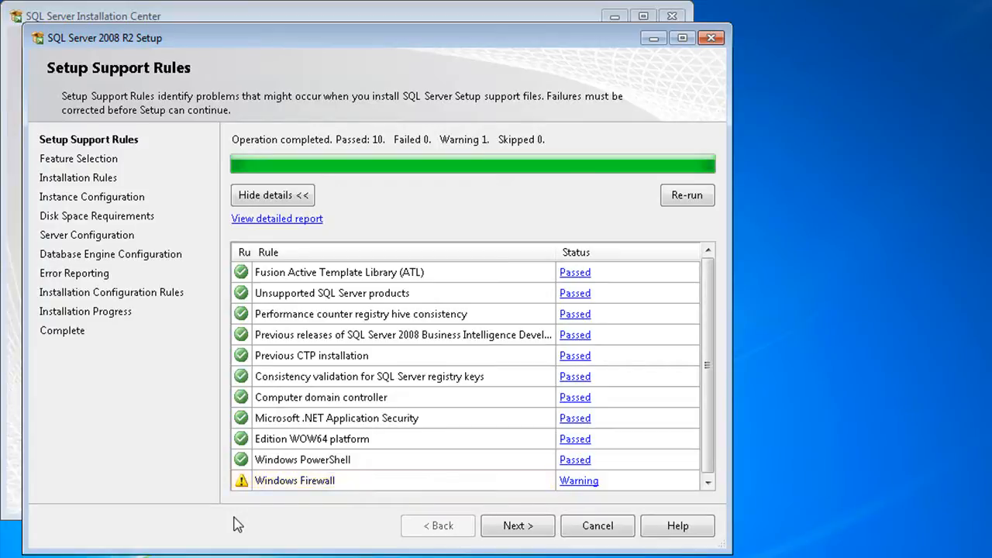
# Read the details of the Windows Firewall rule warning and continue to feature selection
pyautogui.click(580, 482)
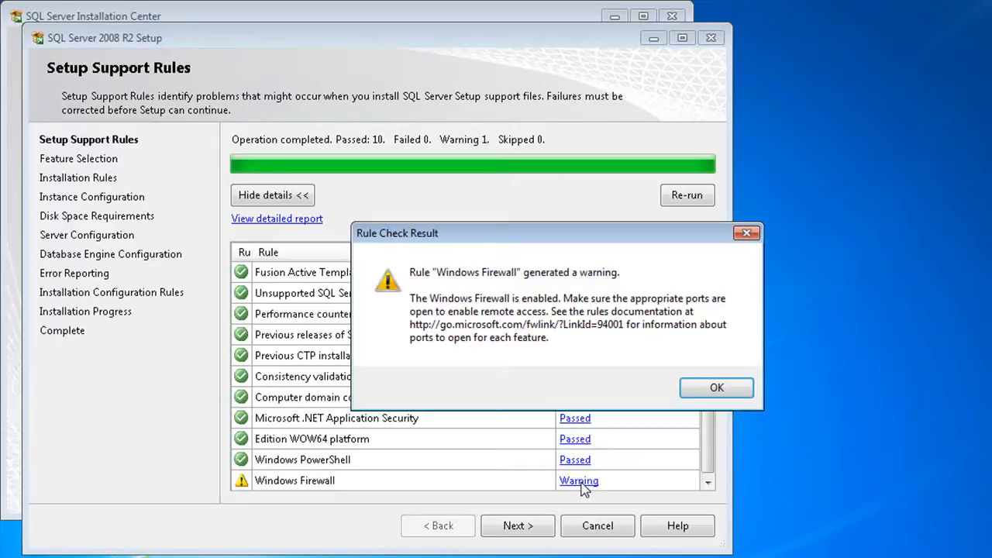
pyautogui.click(715, 390)
pyautogui.click(528, 533)
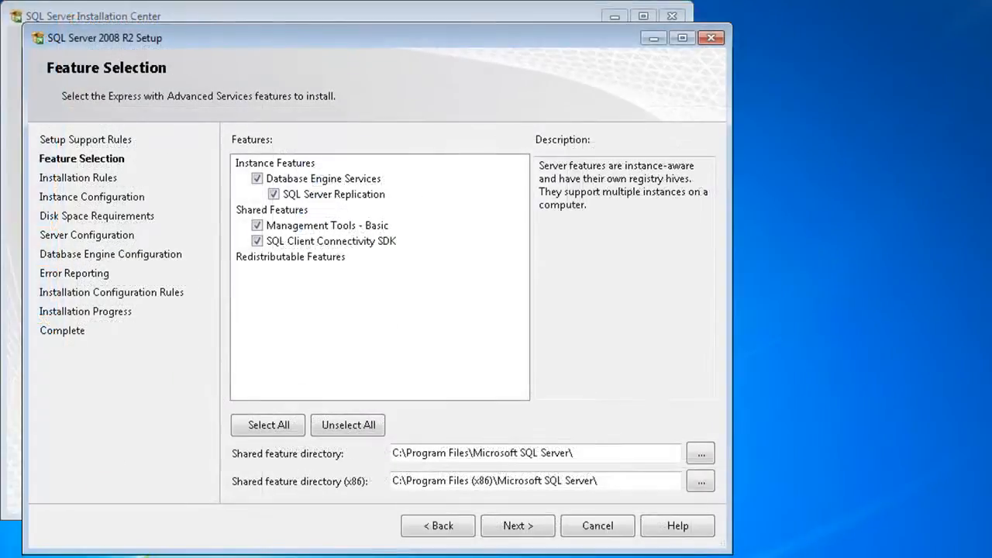
# Accept the default features, the SQLExpress named instance, the default service accounts and Windows authentication mode
pyautogui.click(540, 530)
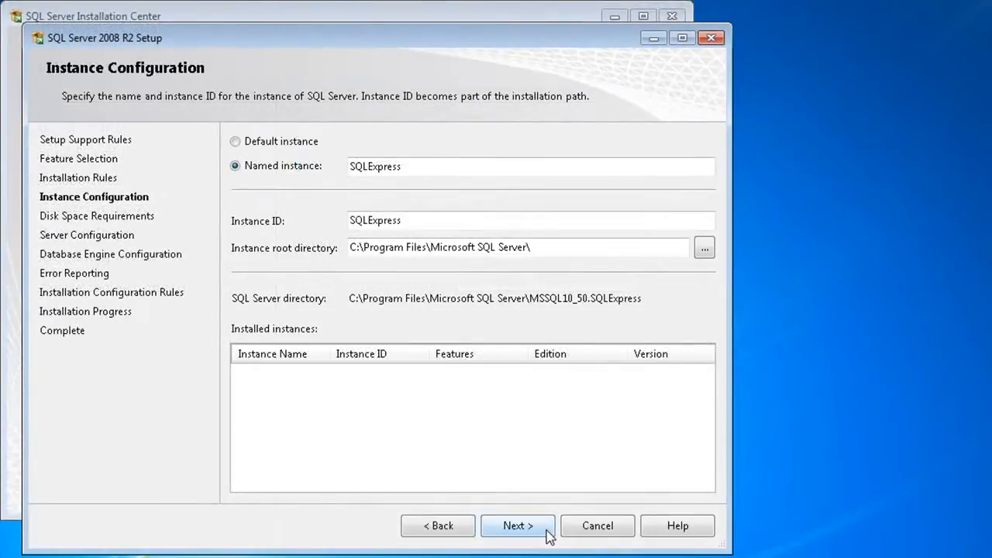
pyautogui.click(548, 532)
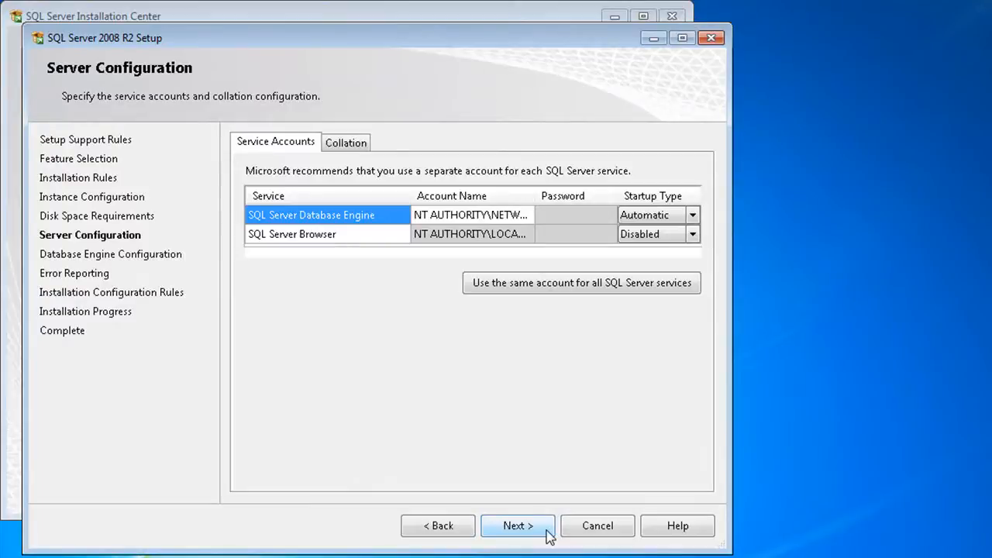
pyautogui.click(547, 532)
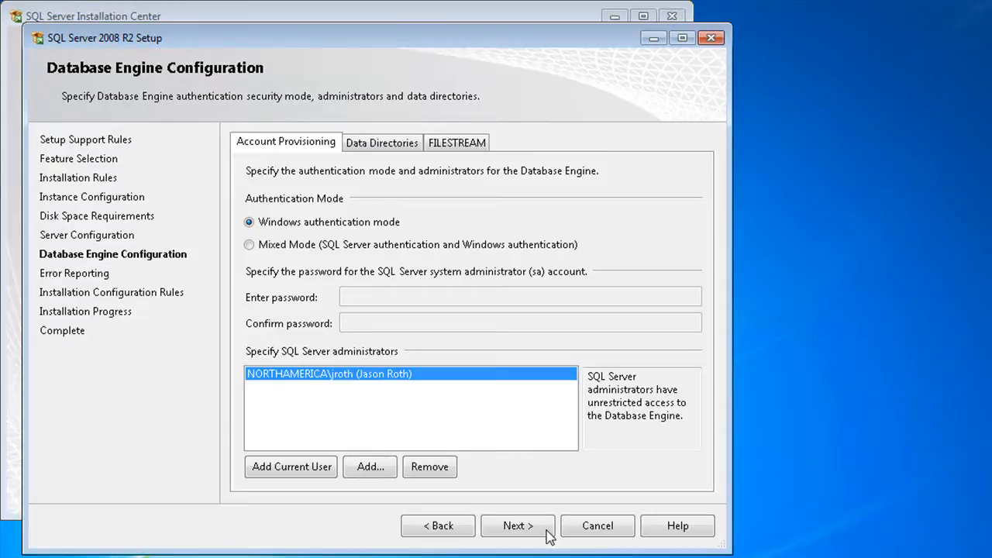
pyautogui.click(548, 531)
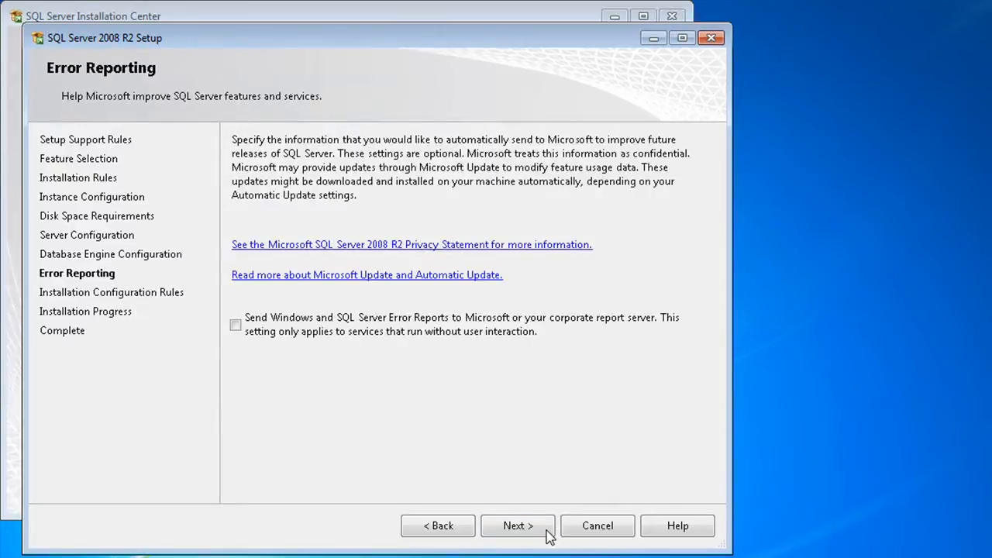
# Opt in to sending Windows and SQL Server error reports to Microsoft or the corporate report server
pyautogui.click(235, 325)
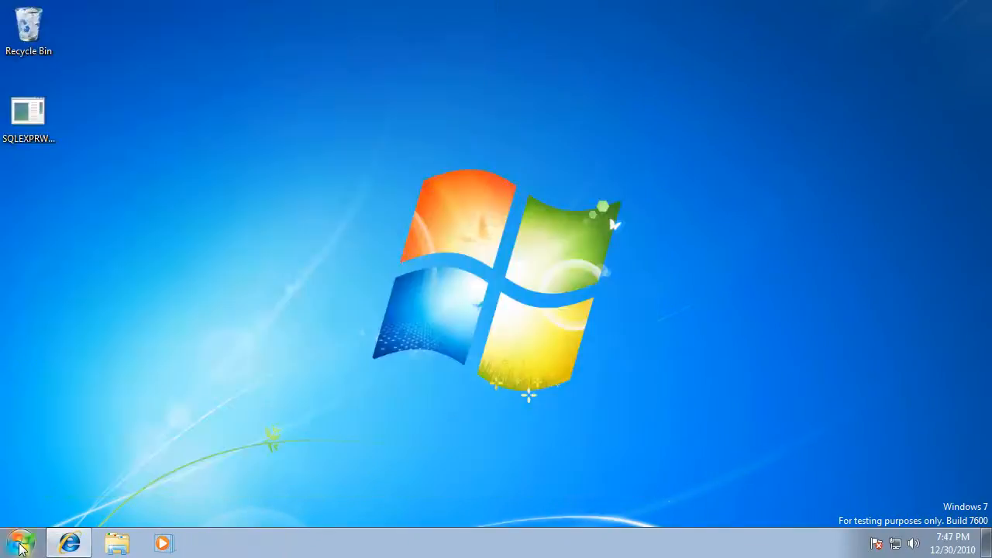
# Launch SQL Server Management Studio from the installed Microsoft SQL Server 2008 R2 programs
pyautogui.click(21, 544)
pyautogui.click(43, 473)
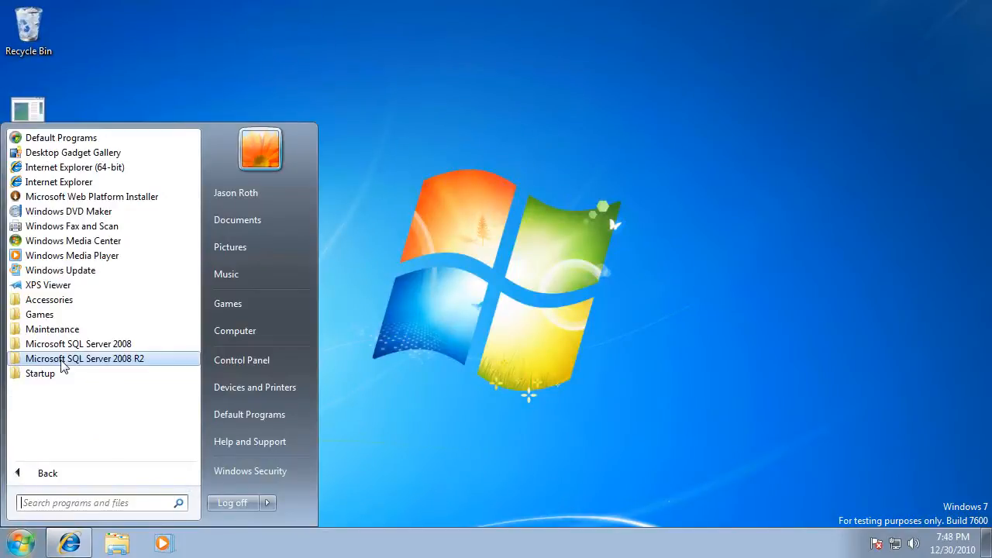
pyautogui.click(62, 360)
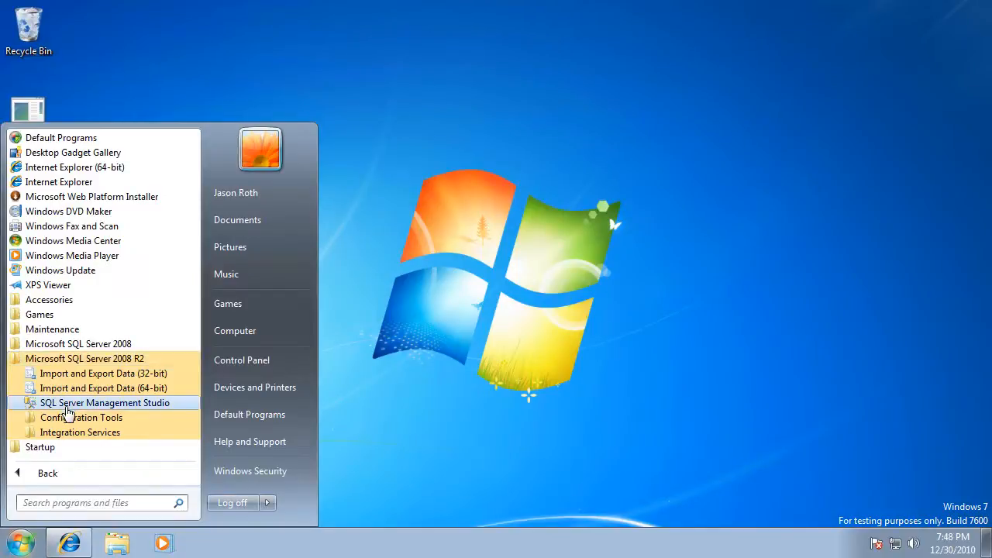
pyautogui.click(67, 406)
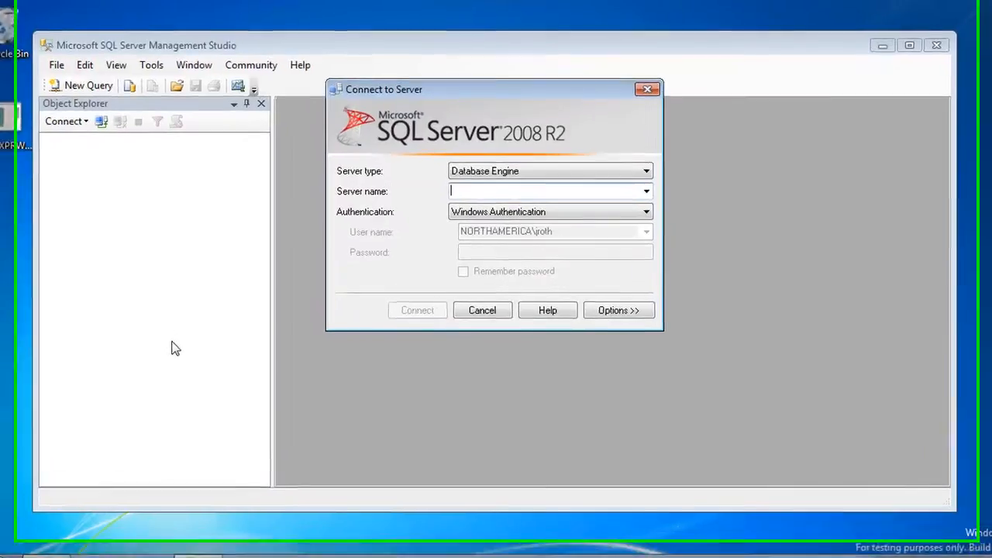
# Connect to the .\SQLEXPRESS database engine with Windows Authentication and expand its Databases folder
pyautogui.write('.\\SQLEXPRESS')
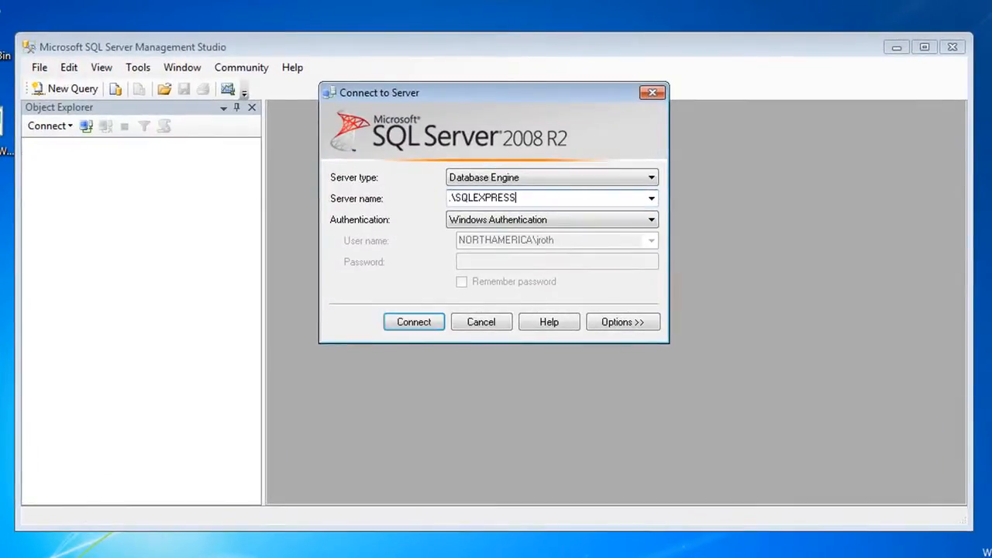
pyautogui.click(438, 325)
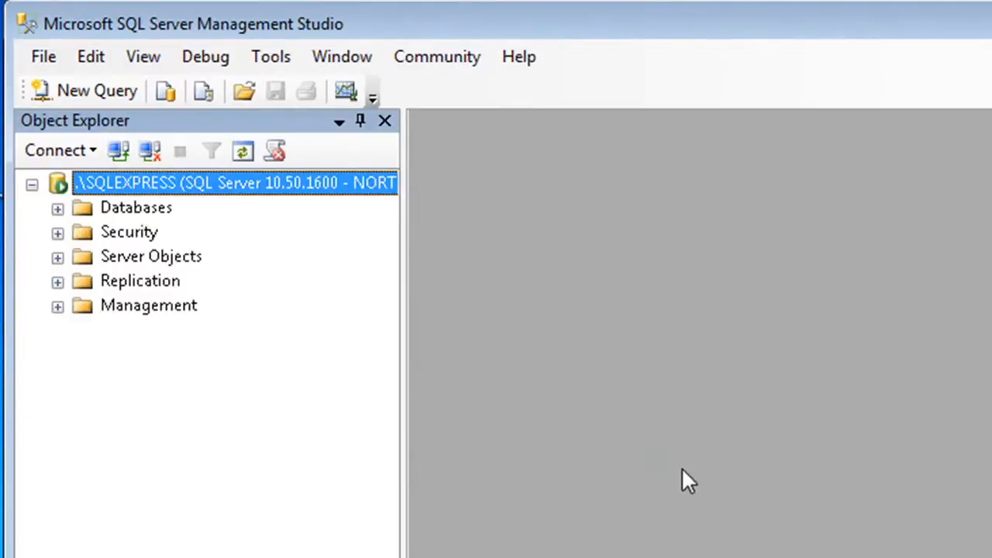
pyautogui.click(58, 208)
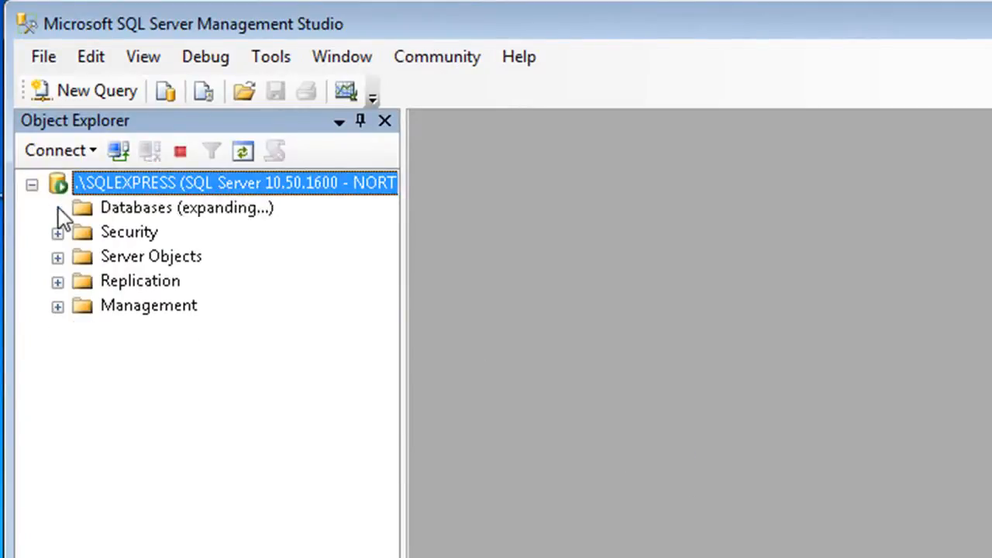